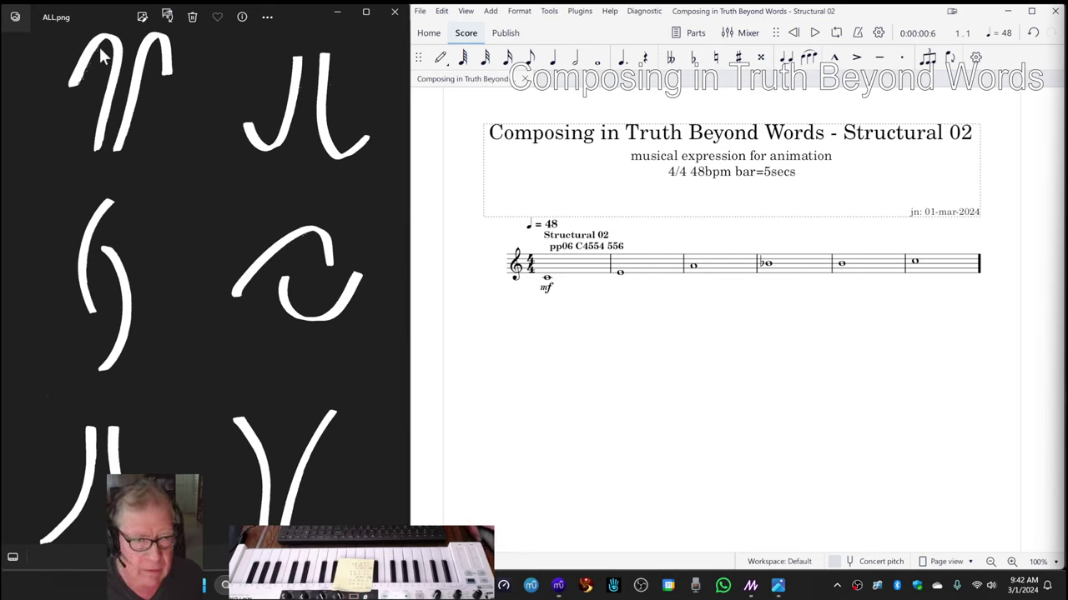
Step: Play the opening of the Structural 02 whole-note melody at 48 bpm, then stop it
click(94, 18)
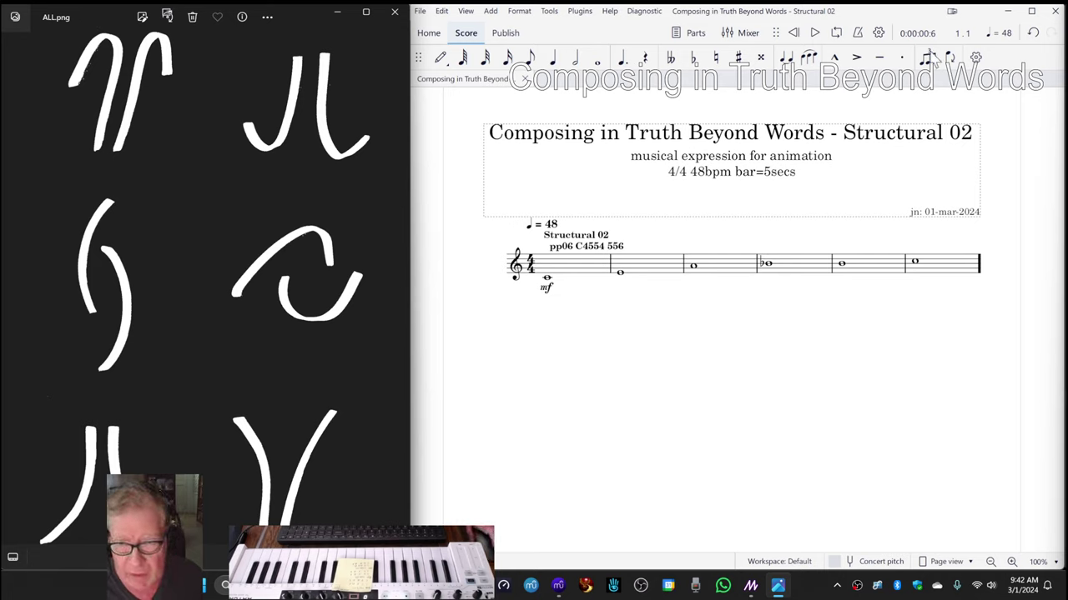
click(550, 360)
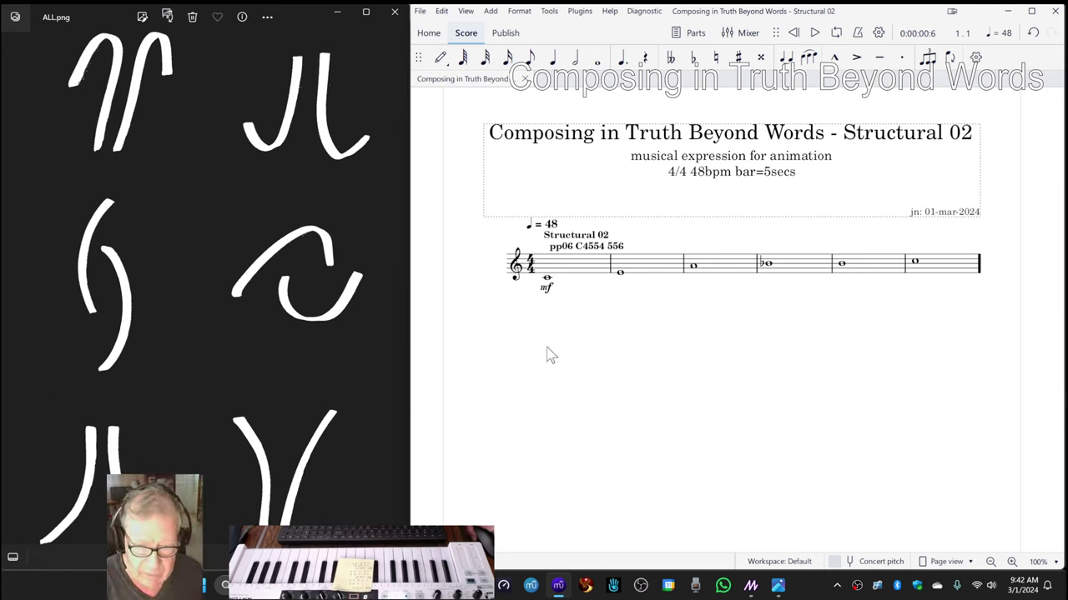
key(space)
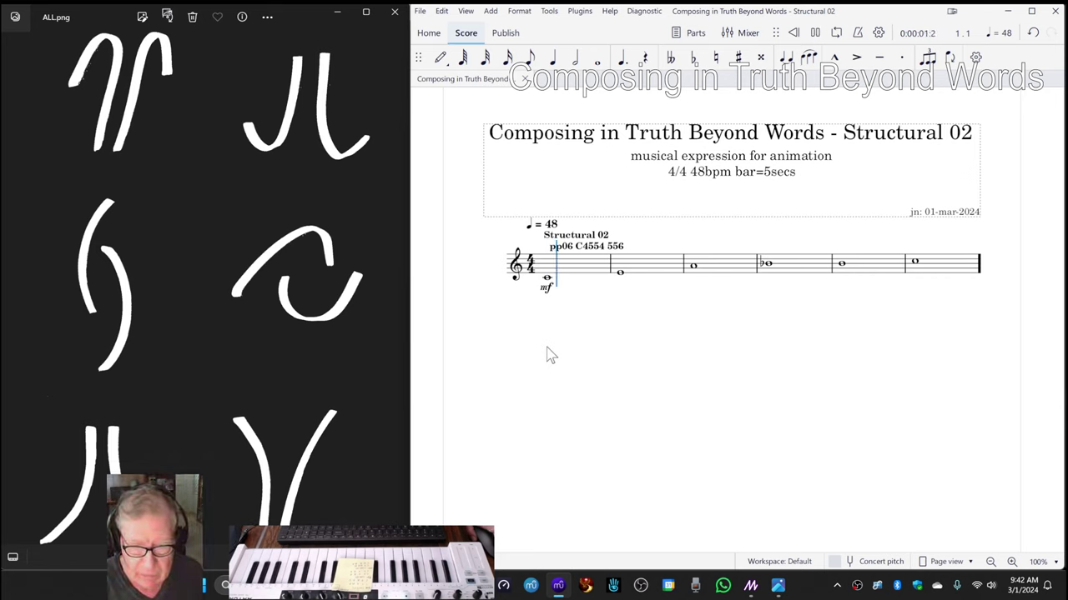
key(space)
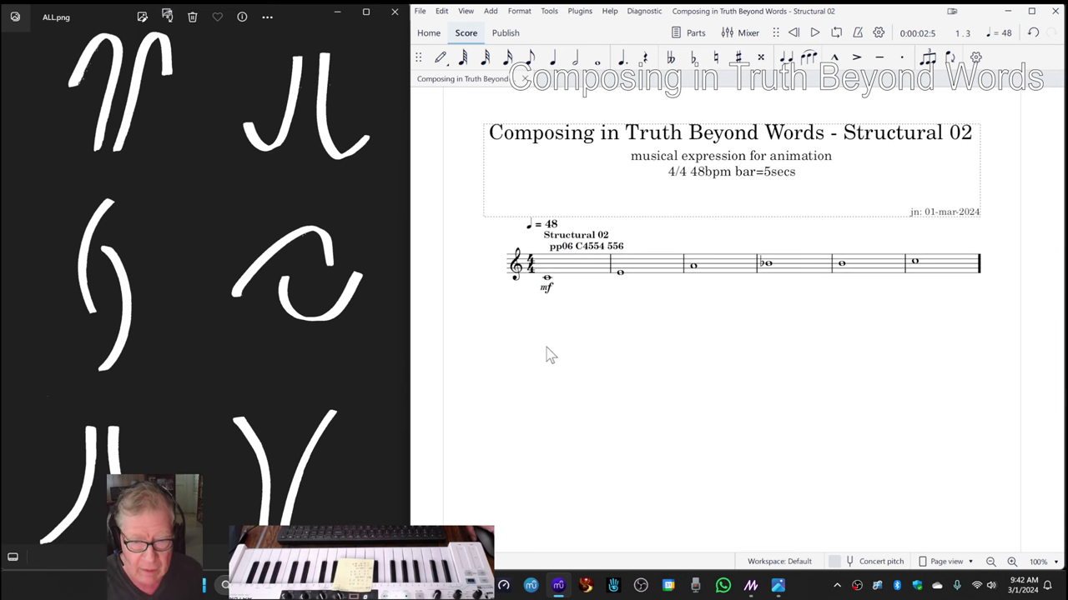
Step: In the Stream Log sheet, read the GLYPH entry from title B8 through the Reflection line in B14
mouse_move(475, 585)
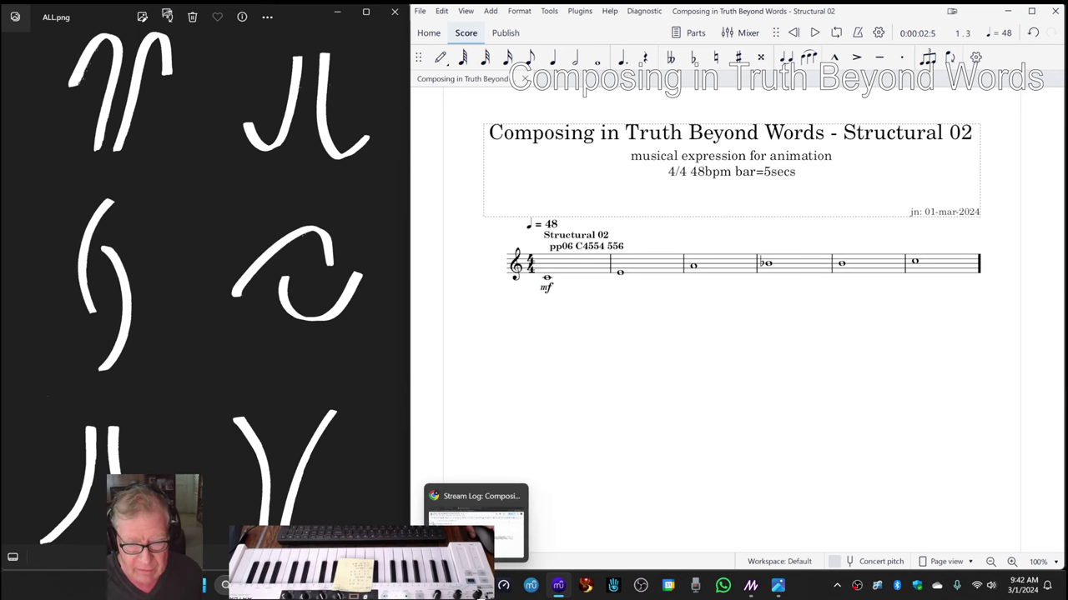
click(476, 530)
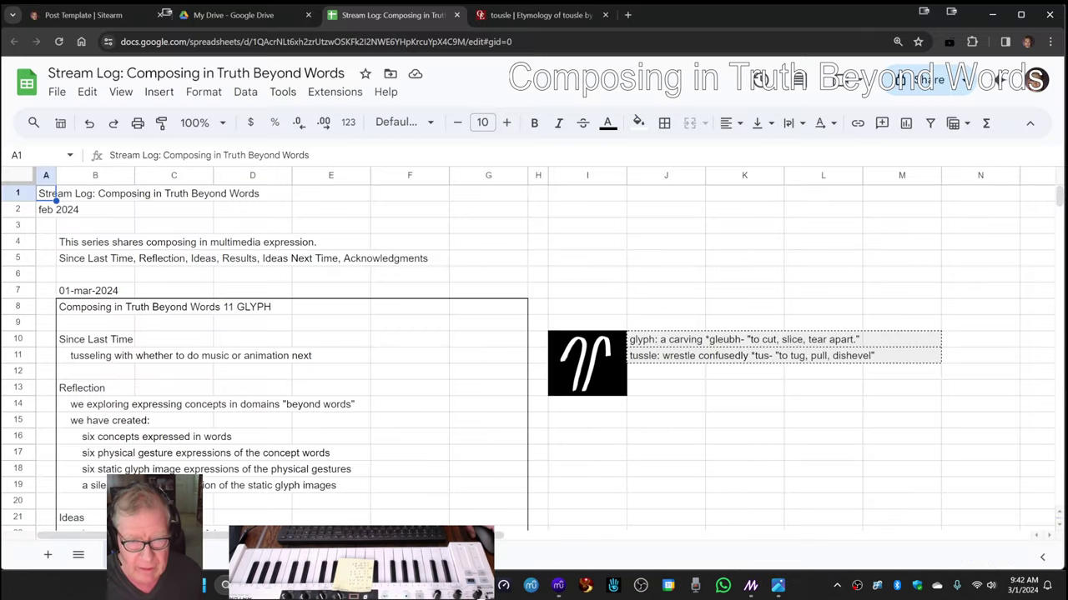
click(66, 310)
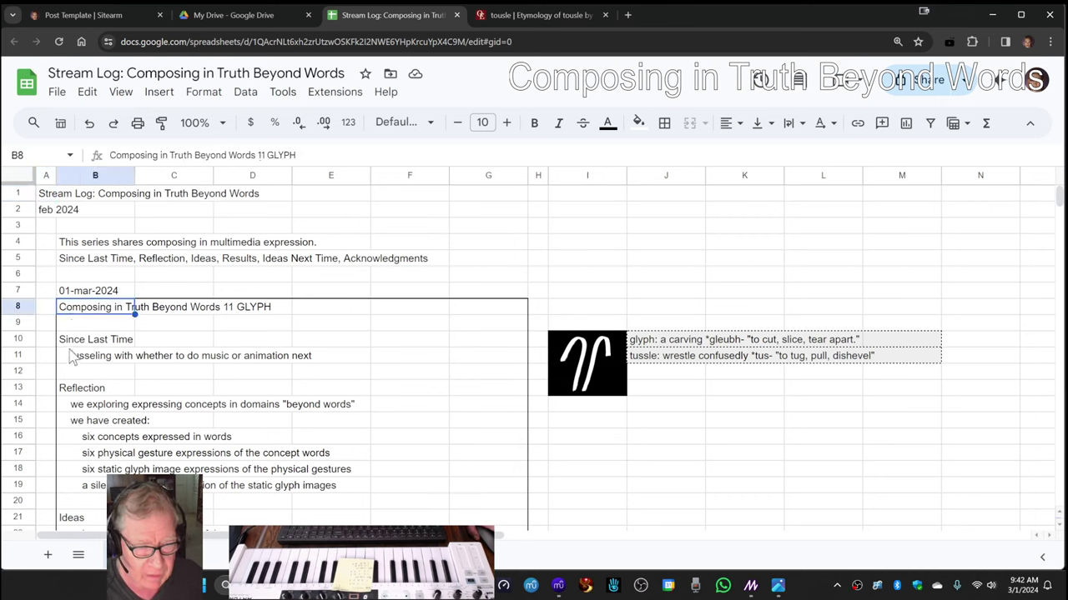
click(72, 344)
scroll(71, 349, down, 1)
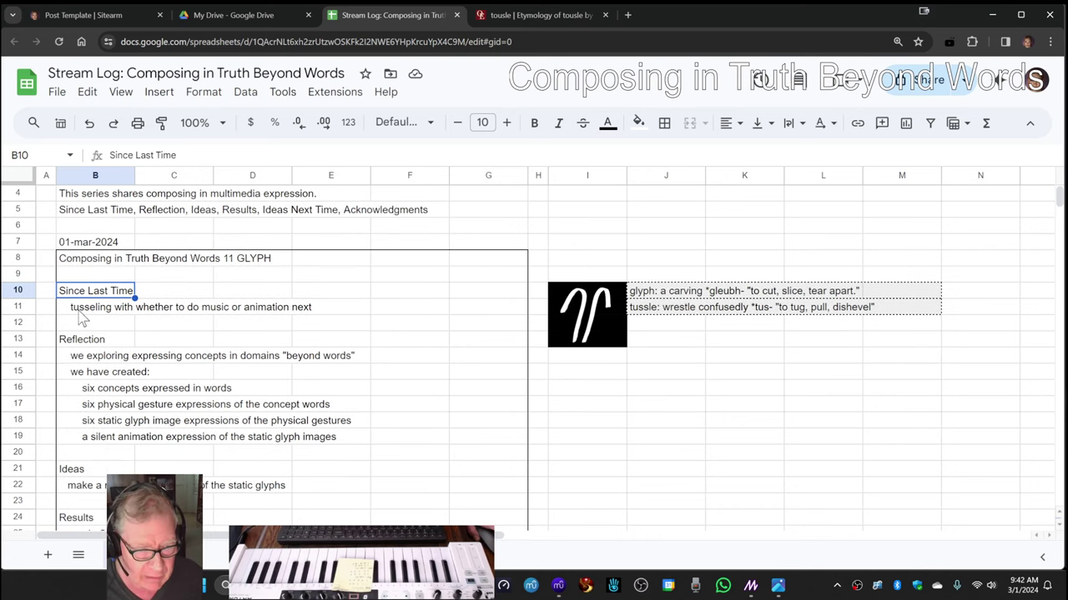
click(81, 314)
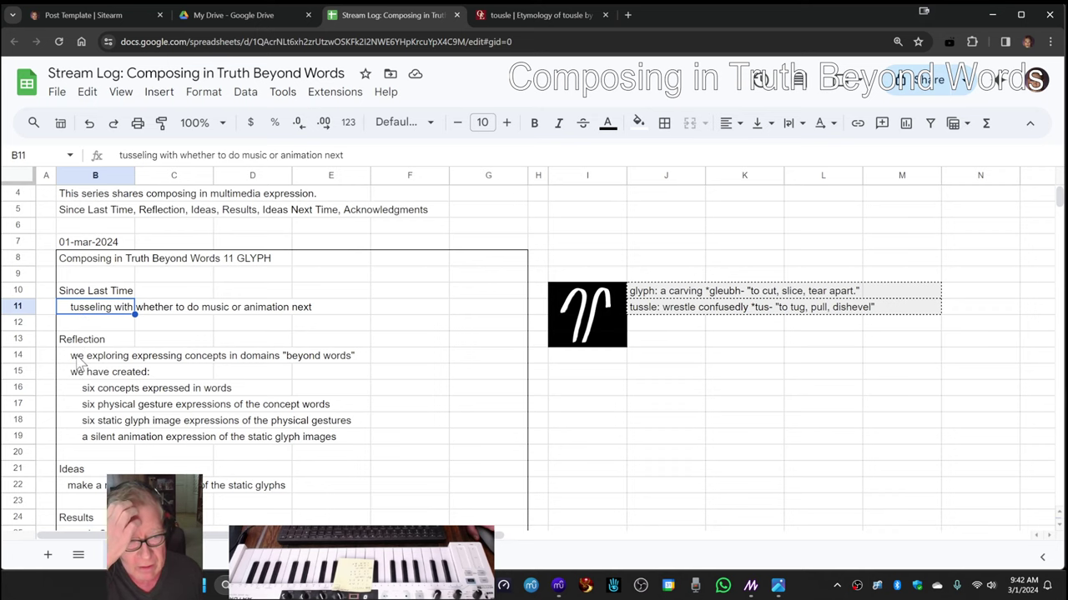
click(79, 361)
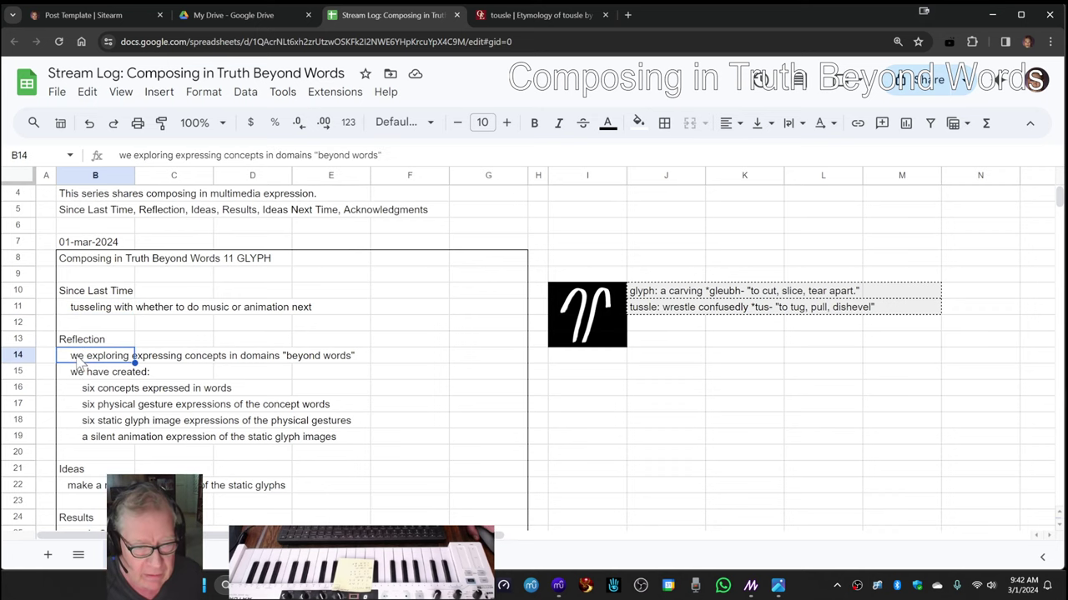
scroll(79, 360, down, 1)
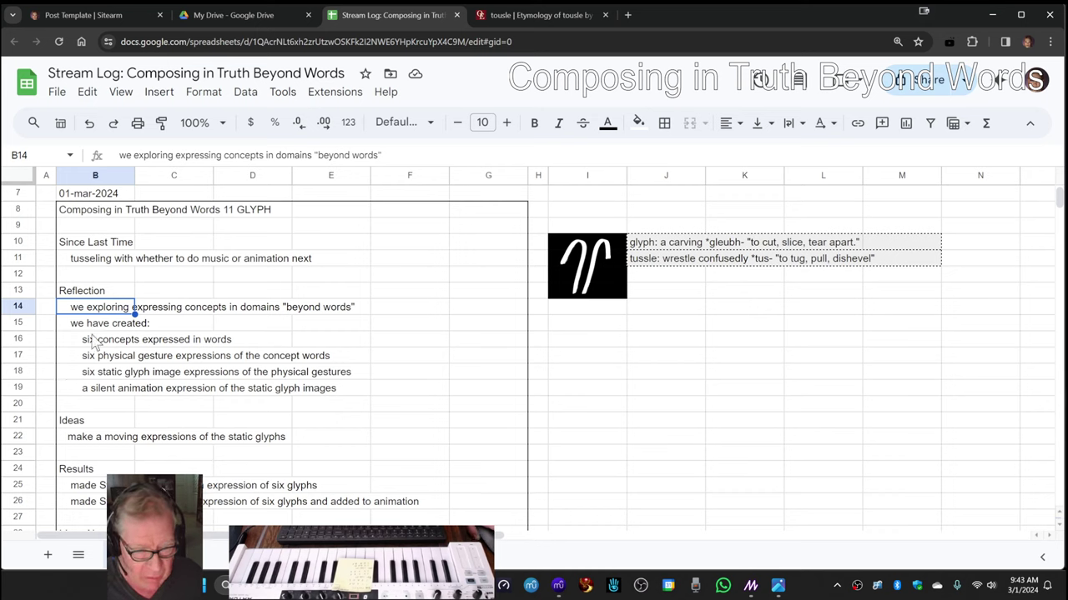
Step: Read the six concepts, gesture, static glyph and silent animation lines, the six-glyph picture, and the B22 Ideas note
click(95, 342)
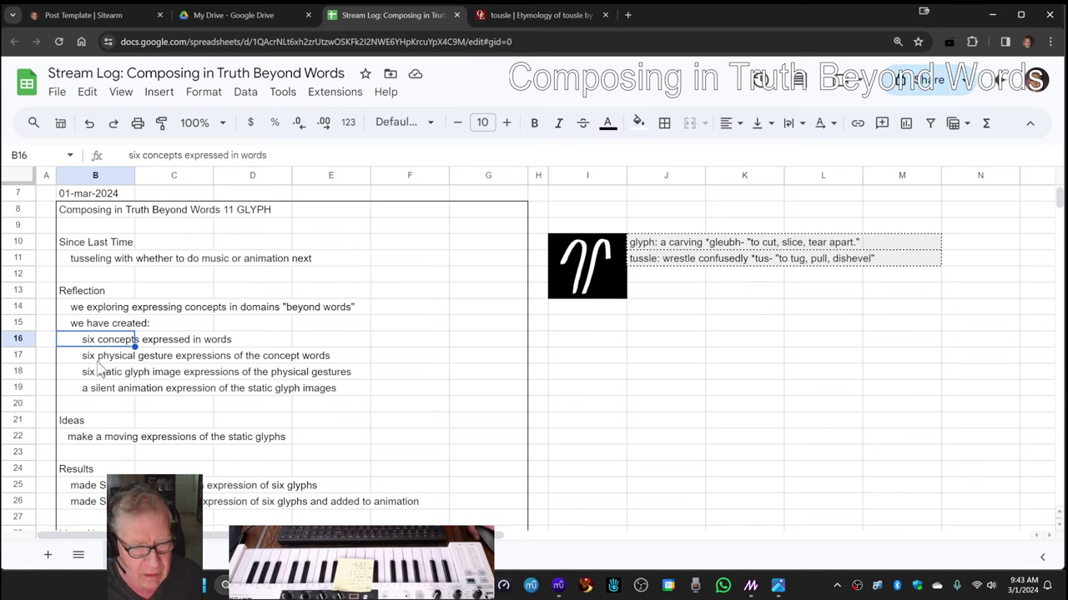
key(Down)
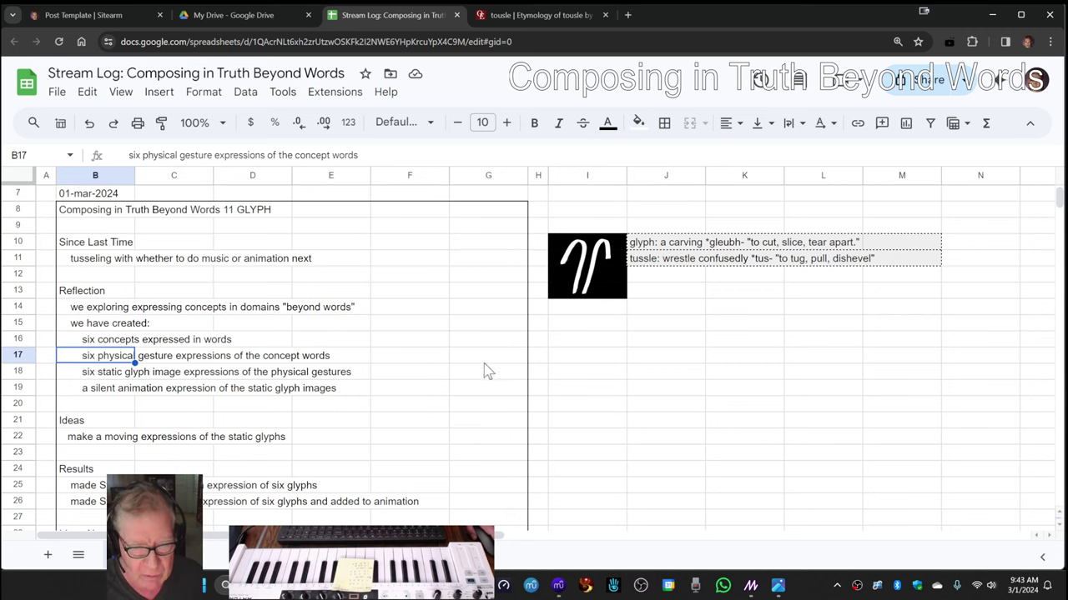
scroll(581, 384, down, 5)
click(590, 378)
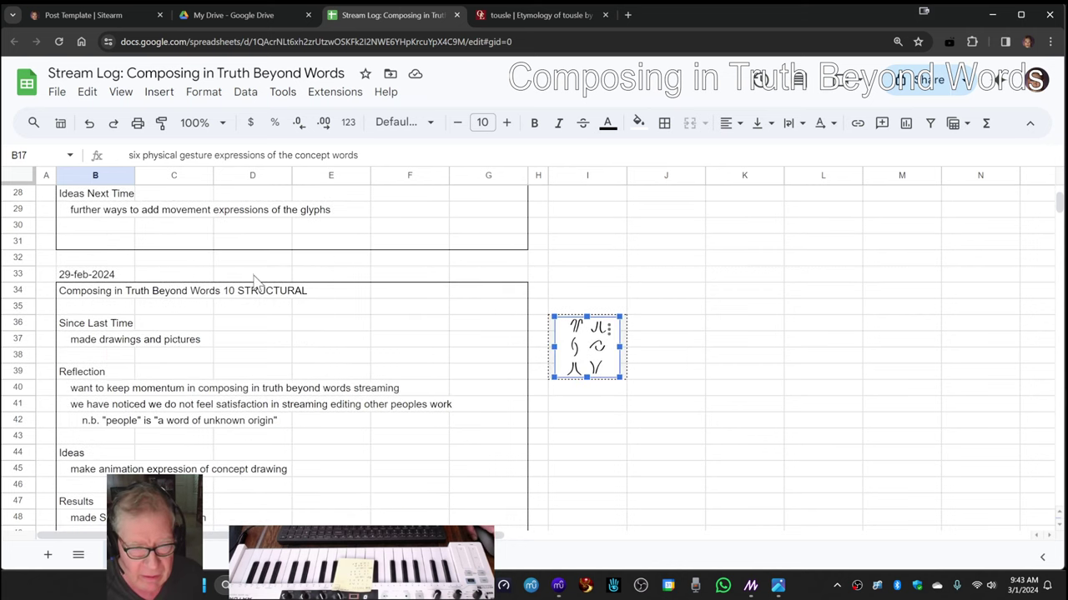
scroll(334, 316, up, 4)
click(159, 328)
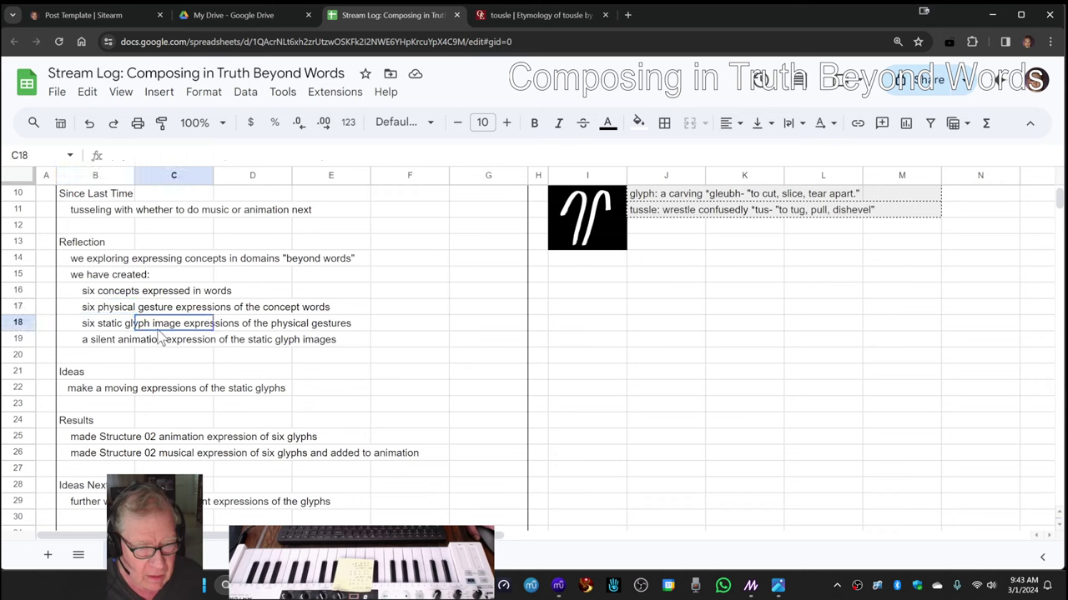
click(122, 332)
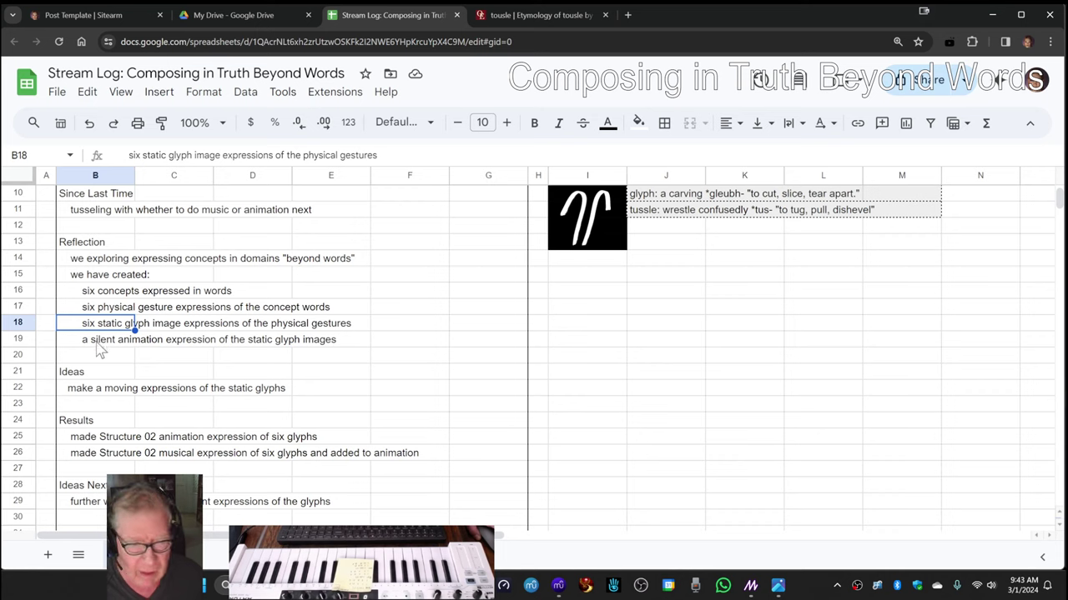
click(97, 344)
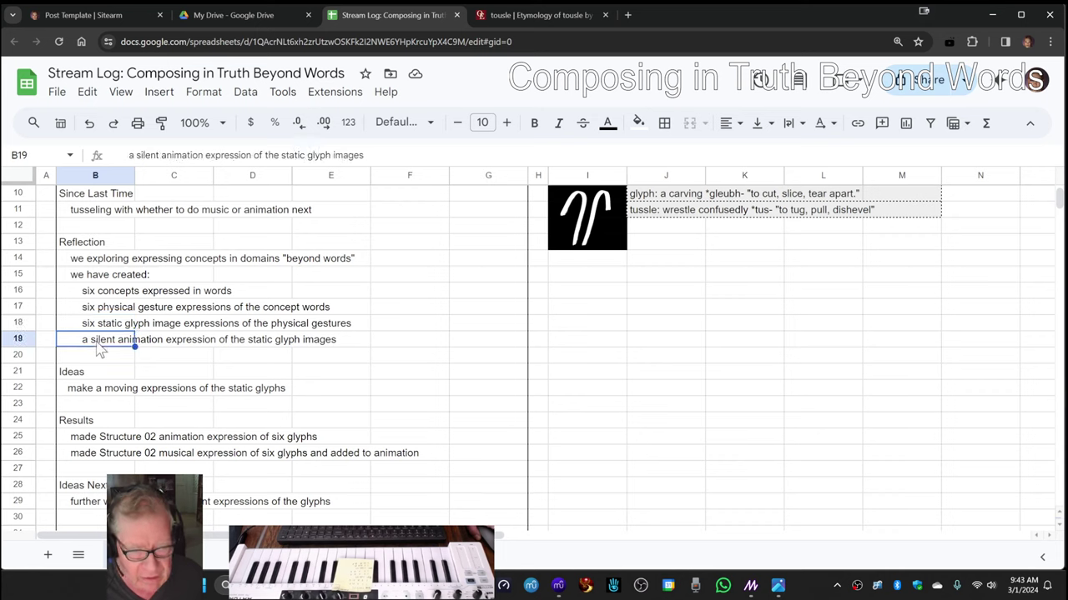
click(94, 395)
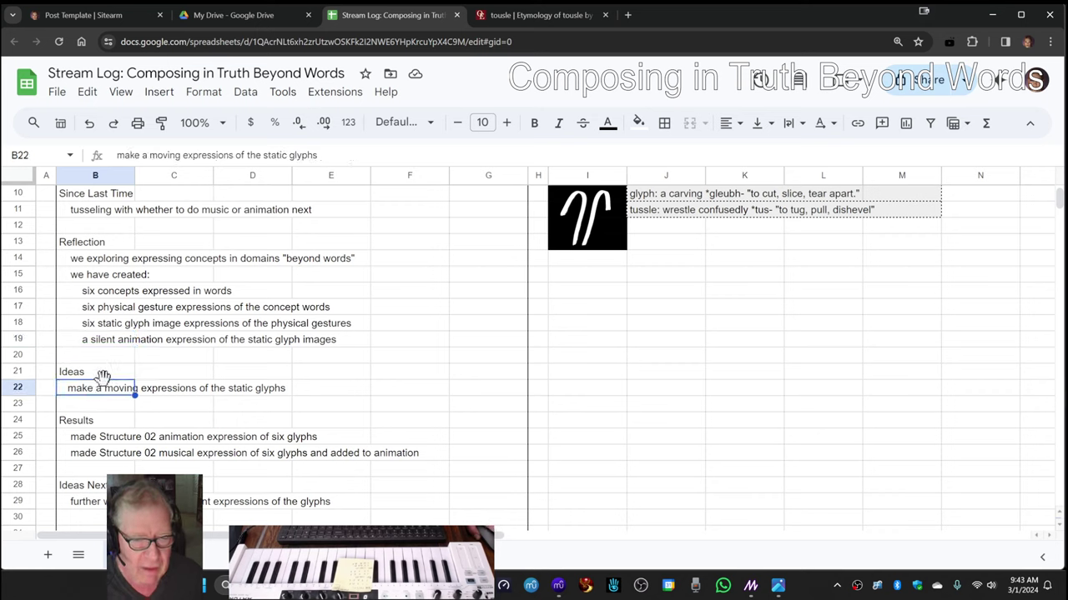
Step: Bring the Magic playlist and the MuseScore Structural 02 score back to the front
scroll(106, 388, down, 2)
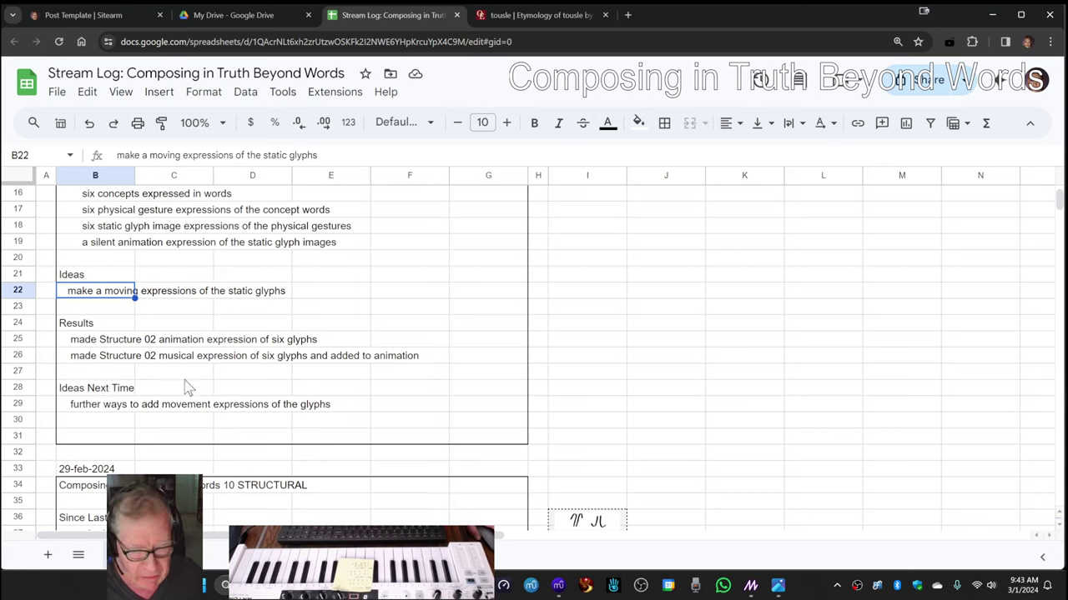
mouse_move(745, 588)
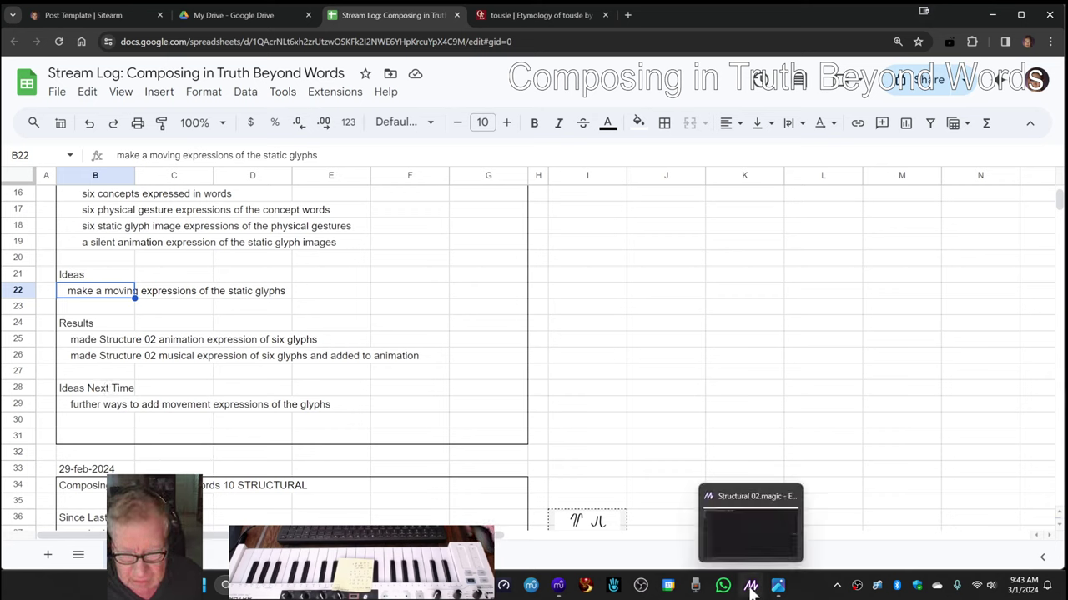
click(745, 525)
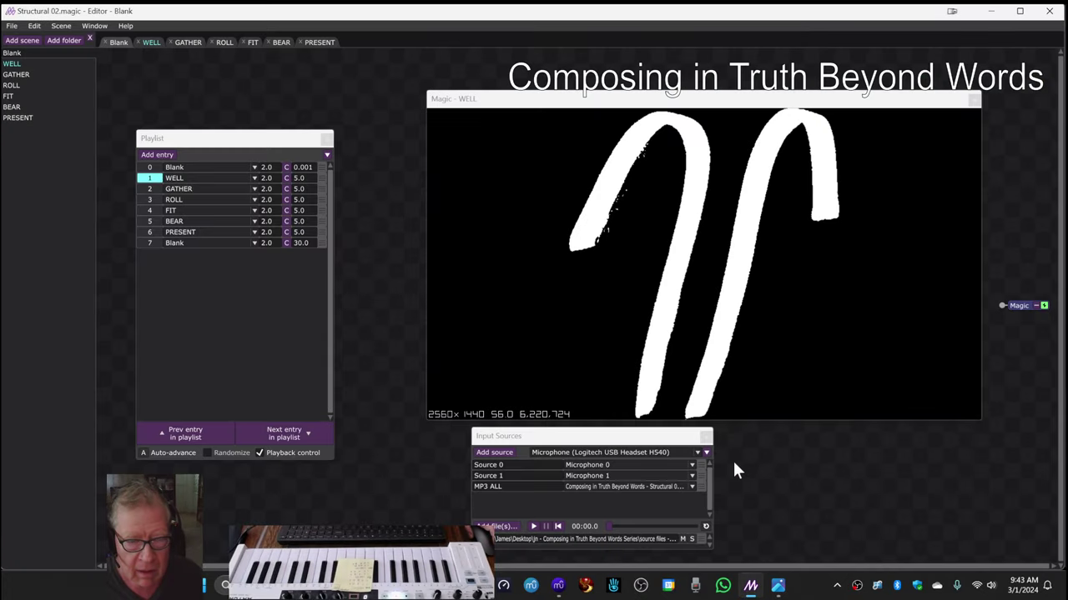
click(562, 587)
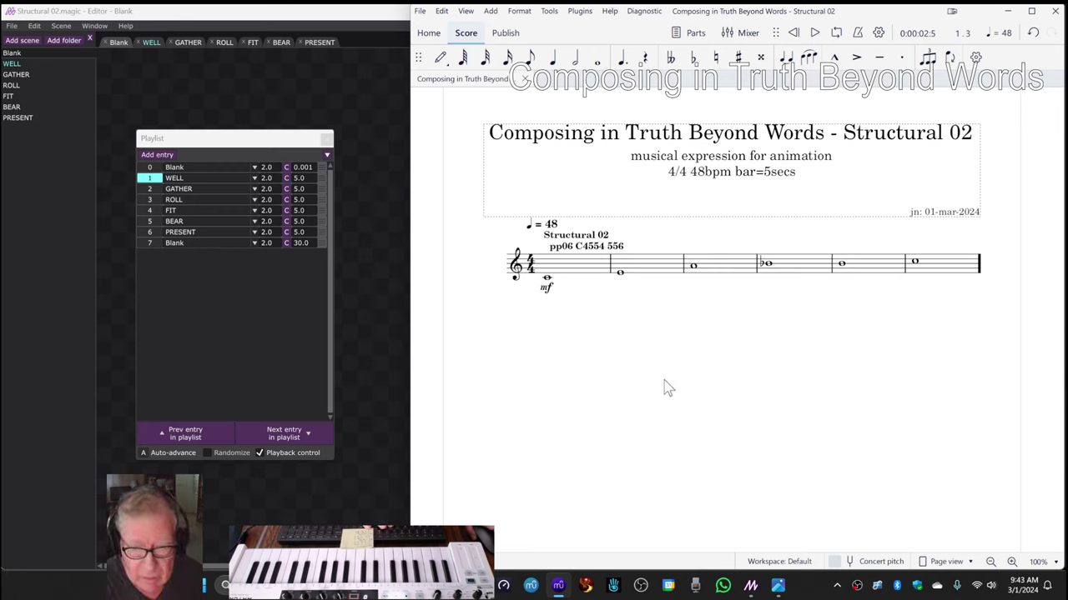
Step: Replay and stop the six-note melody, then select the ♩ = 48 tempo marking
key(space)
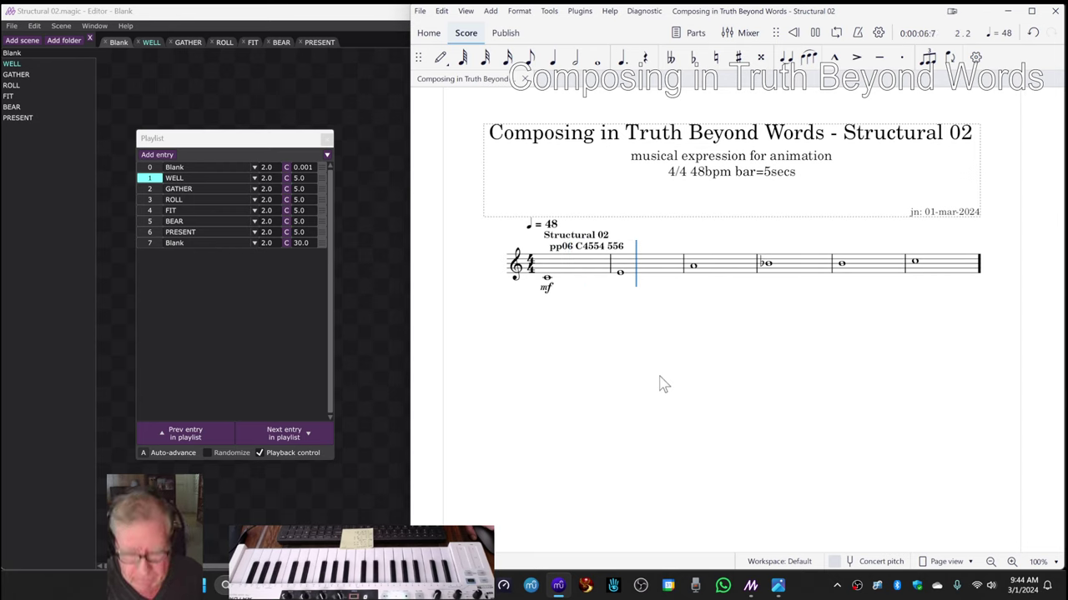
key(space)
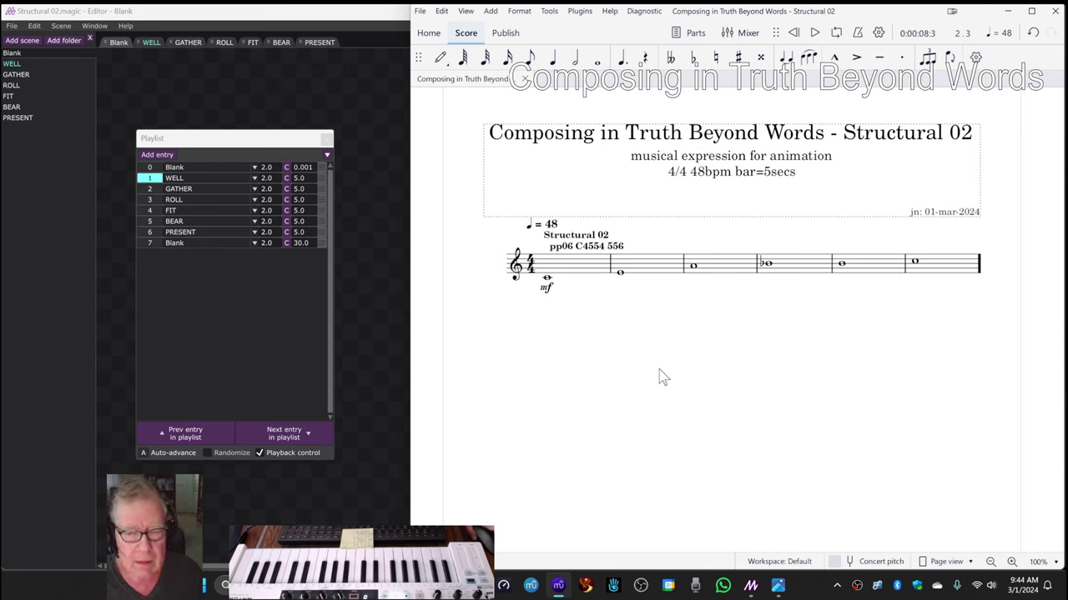
click(549, 225)
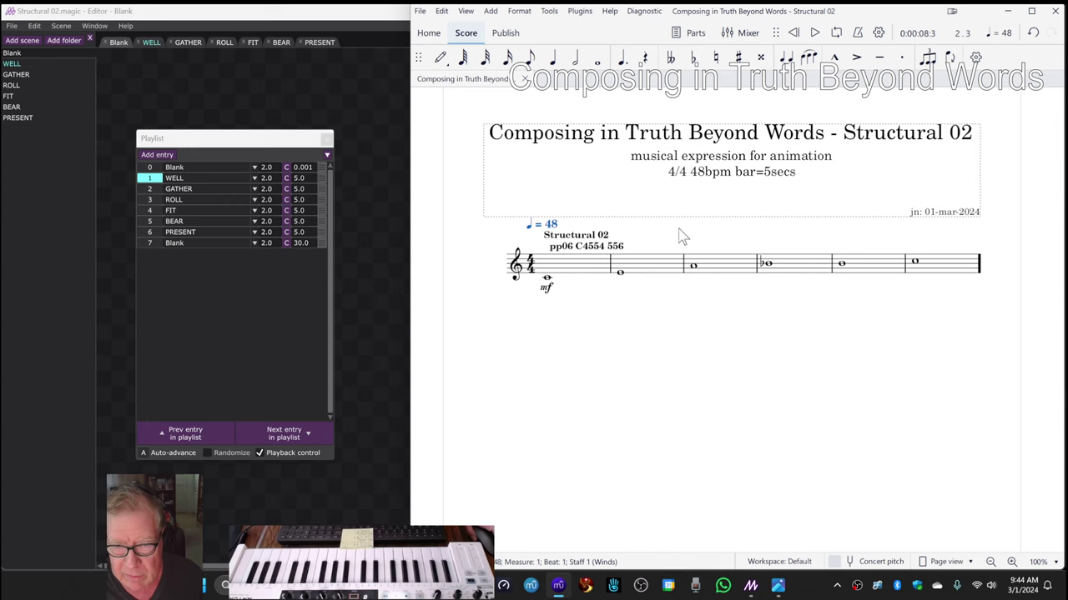
Step: View the GATHER, ROLL, FIT and BEAR scenes, return to WELL, and move its preview up-left
click(357, 275)
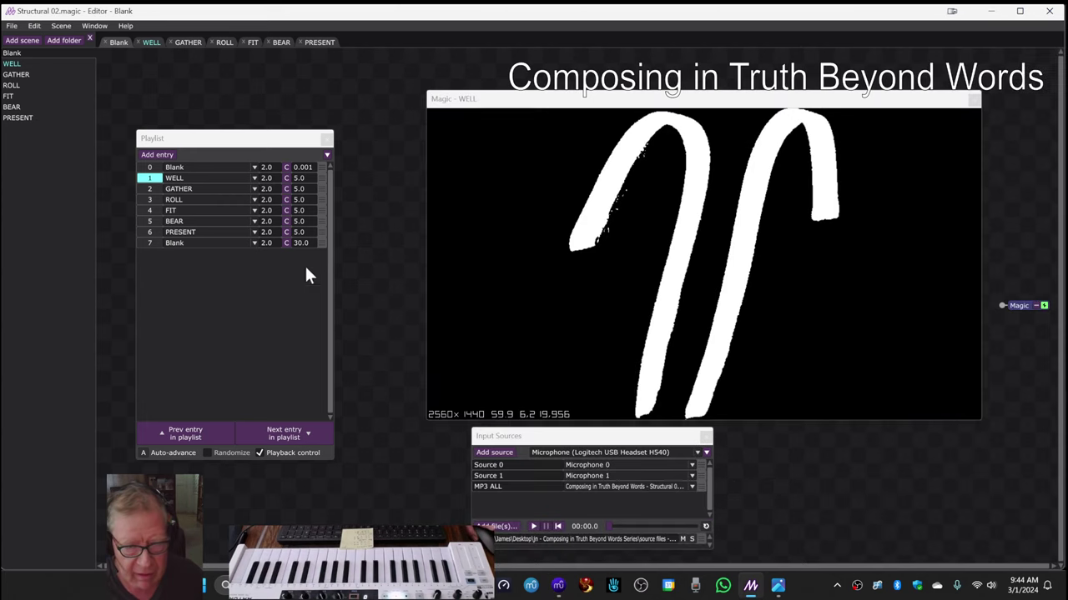
click(240, 189)
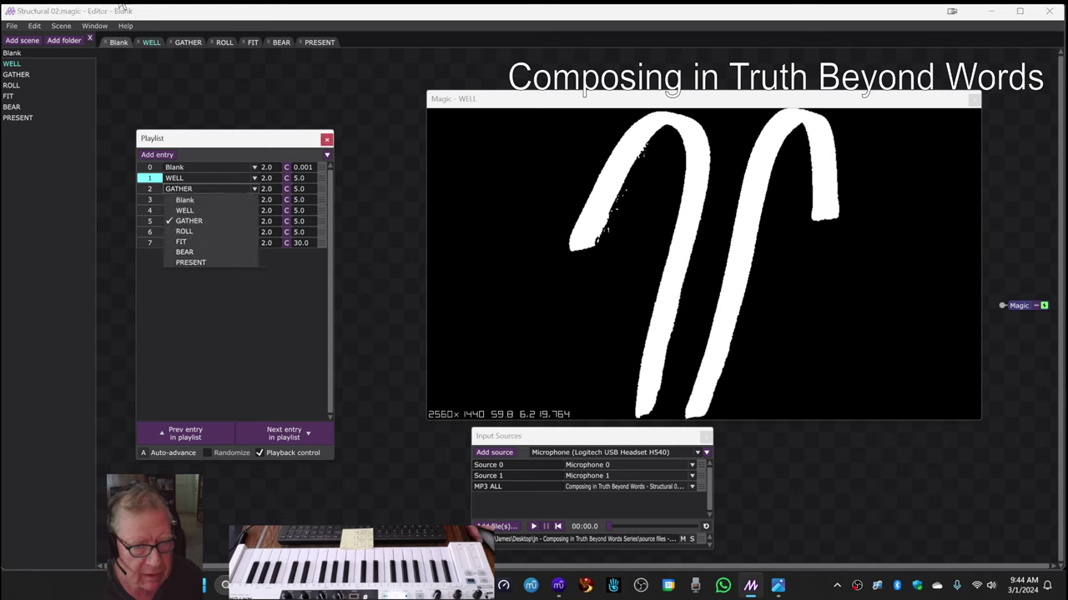
click(182, 42)
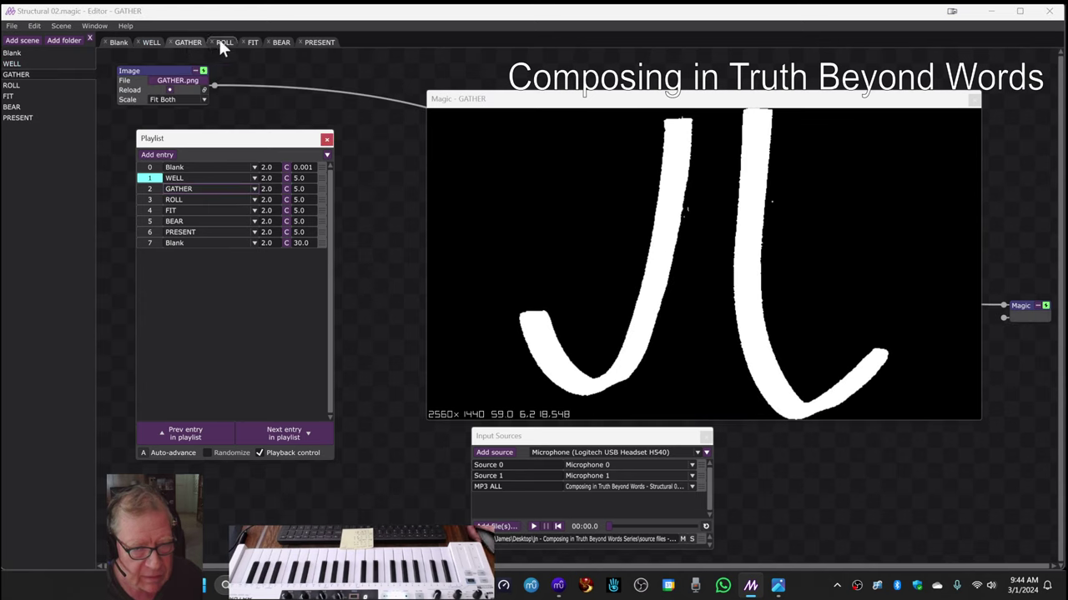
click(221, 42)
click(251, 40)
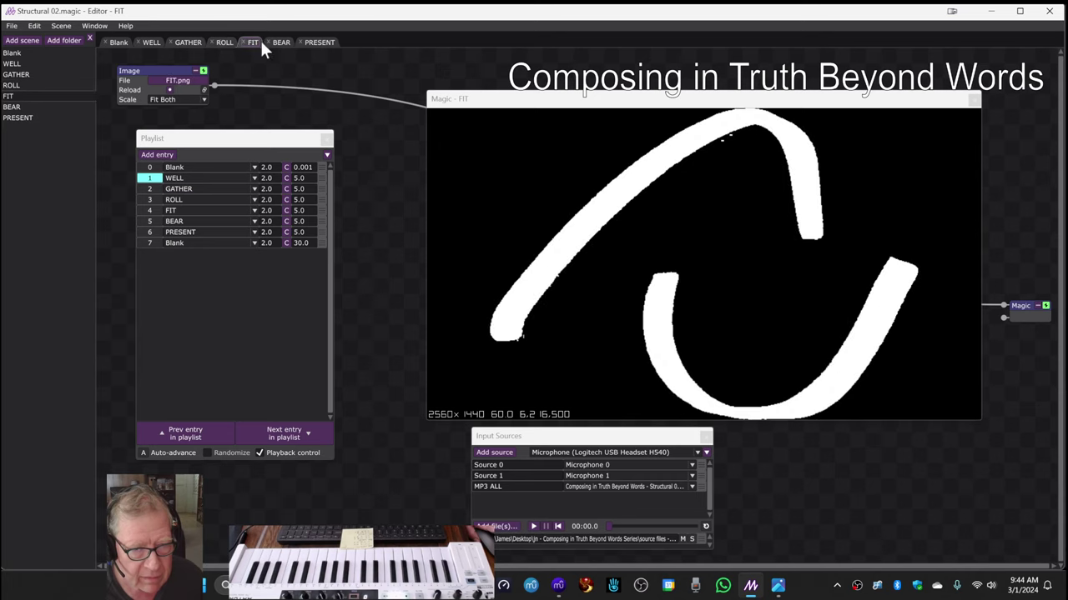
click(278, 43)
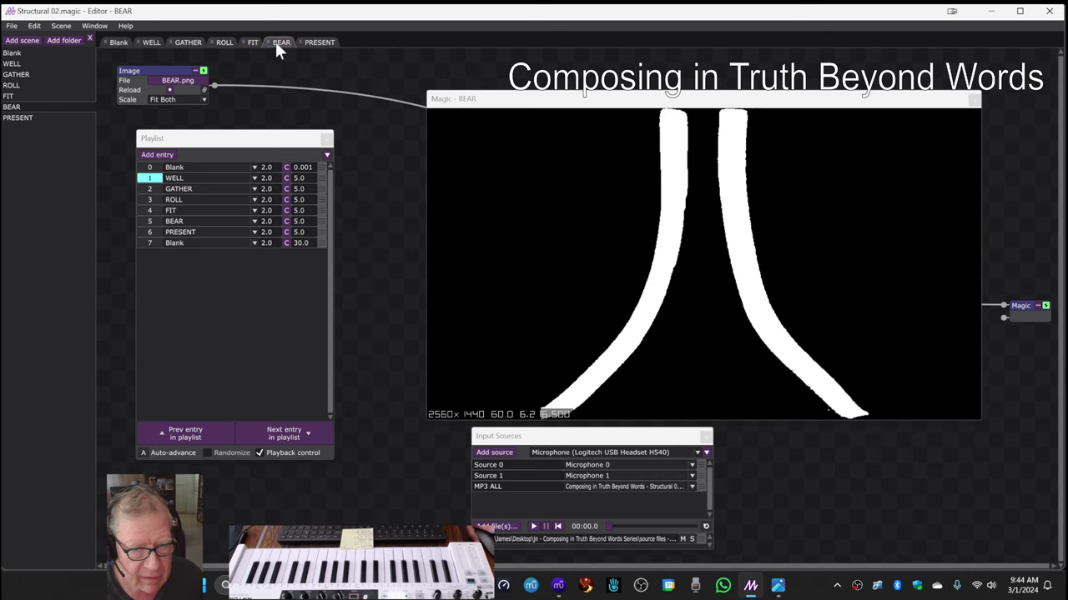
click(148, 43)
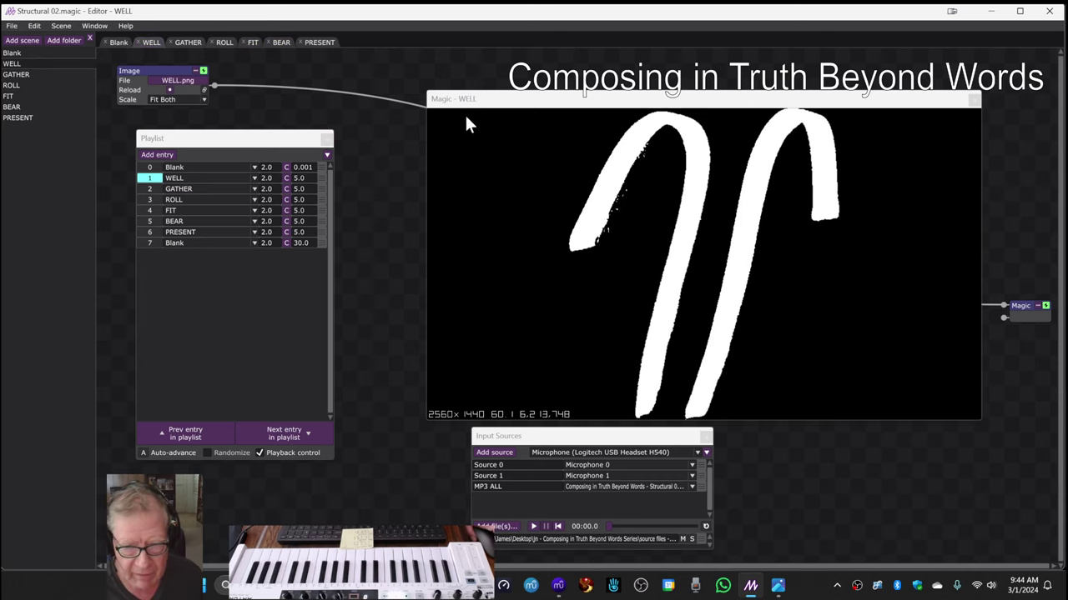
drag(480, 100, 410, 75)
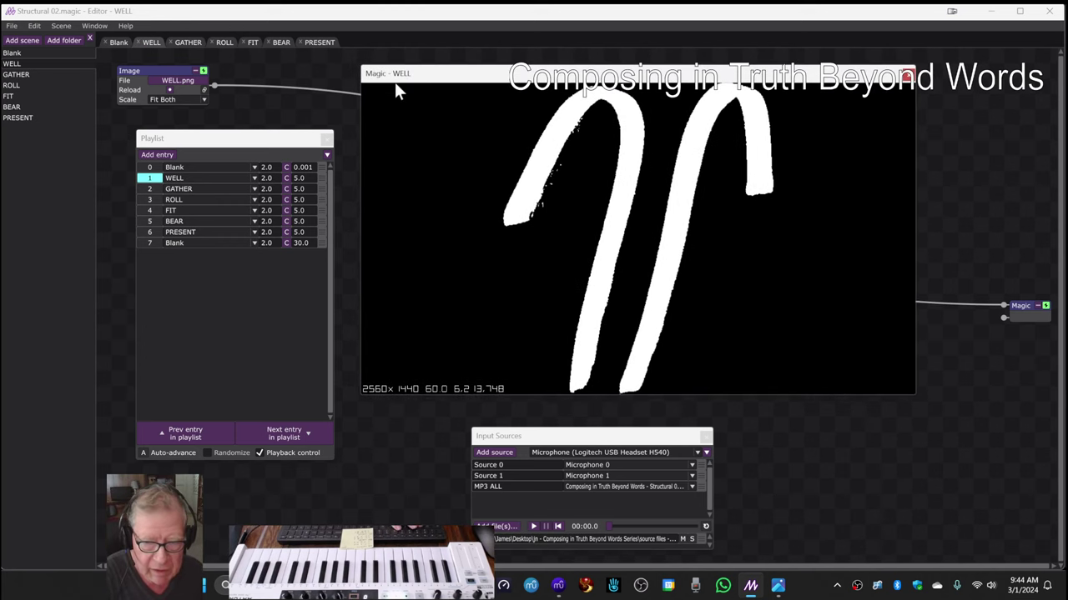
Step: Play the glyph playlist through to the final Blank entry, then show the WELL scene again
key(space)
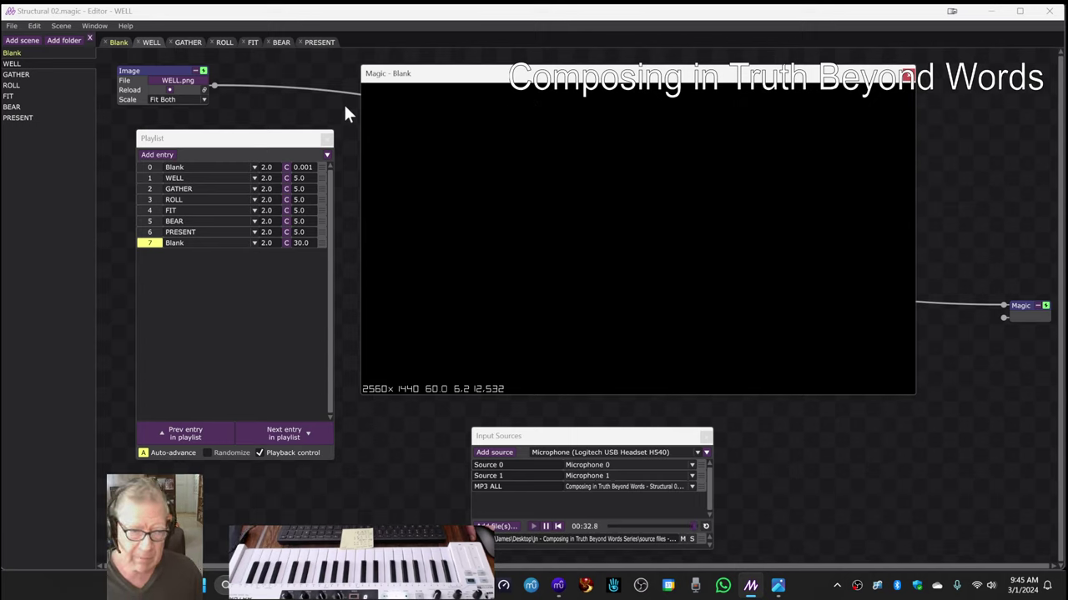
click(152, 45)
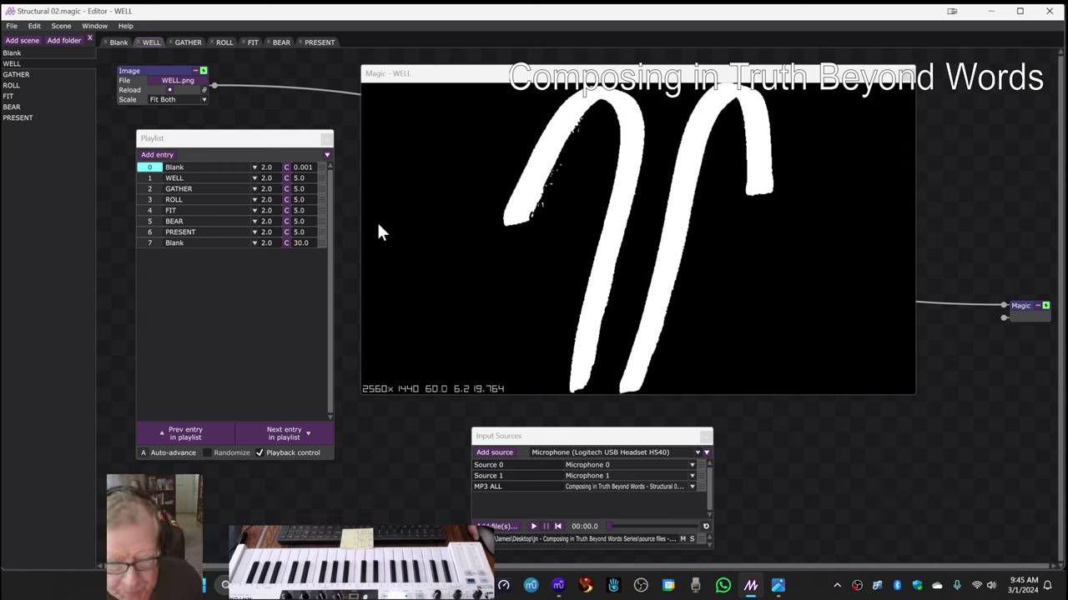
click(552, 588)
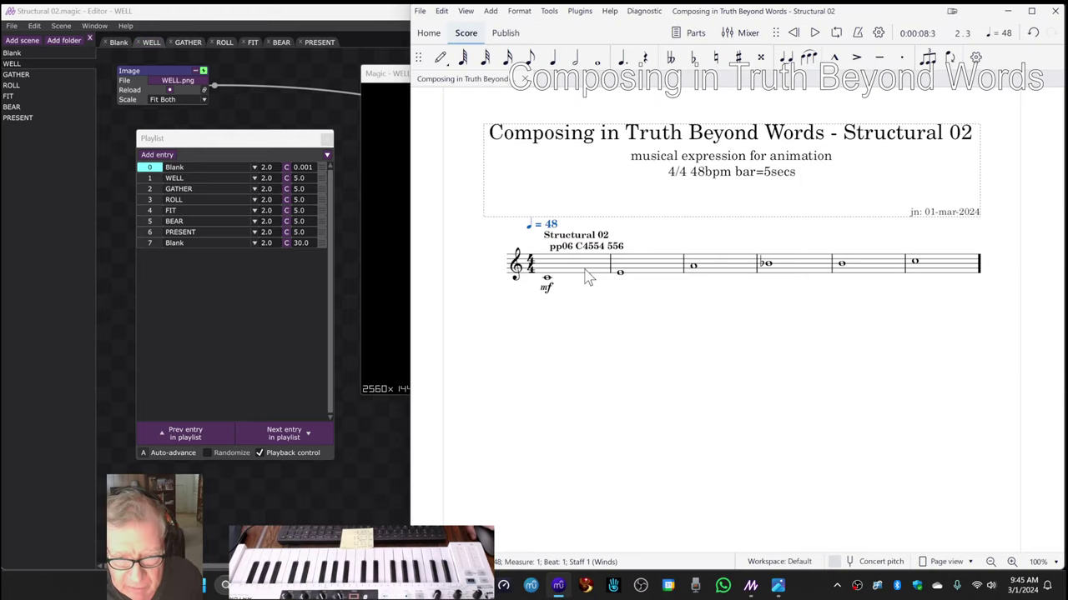
click(584, 275)
key(space)
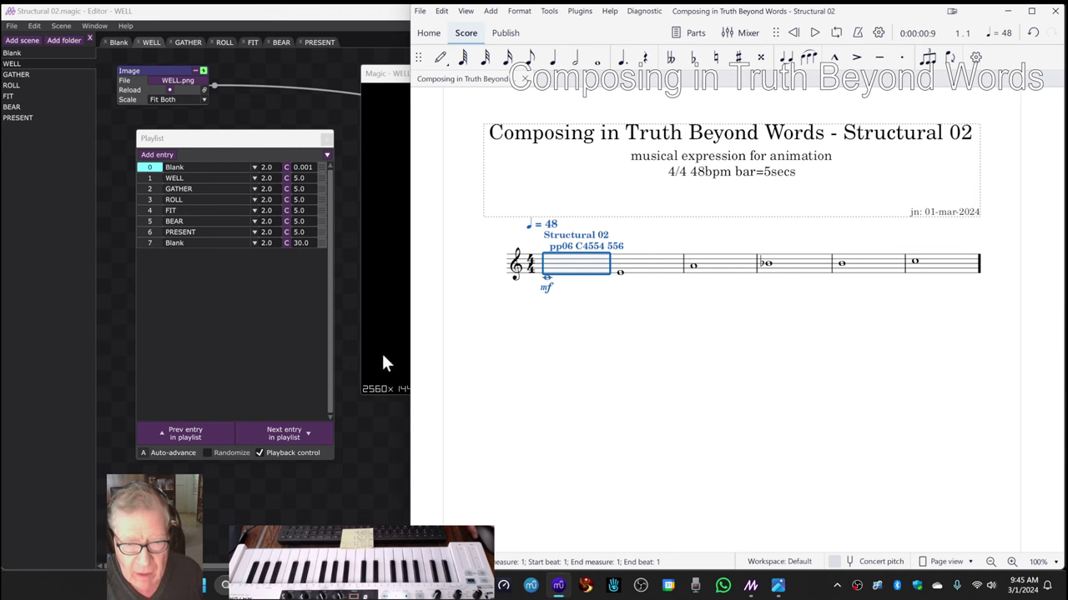
click(372, 435)
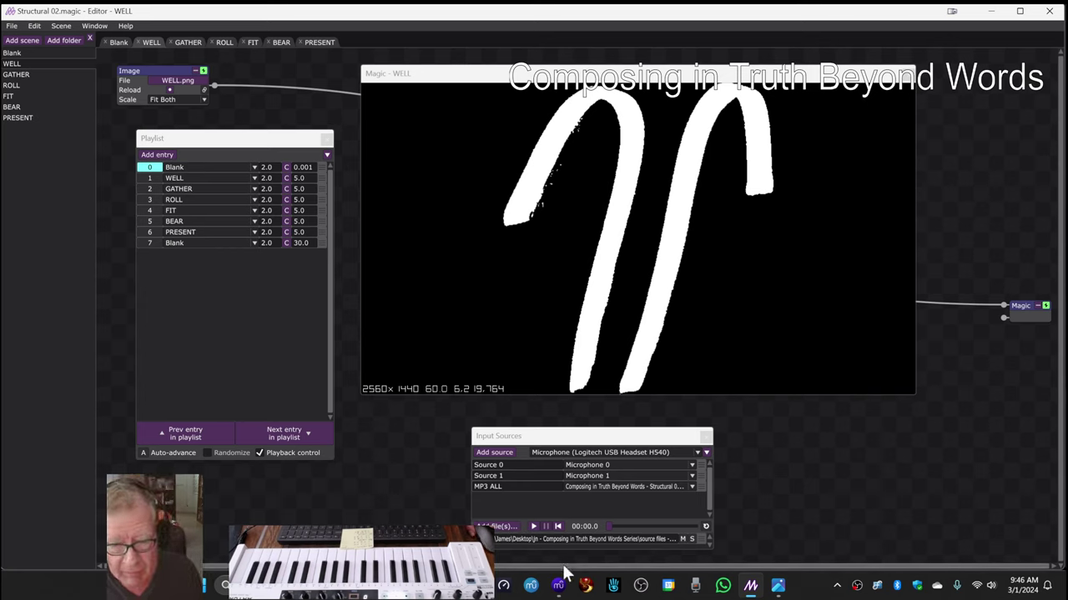
Step: Leave the WELL entry's scene unchanged and view the GATHER, ROLL and FIT scenes in turn
mouse_move(561, 584)
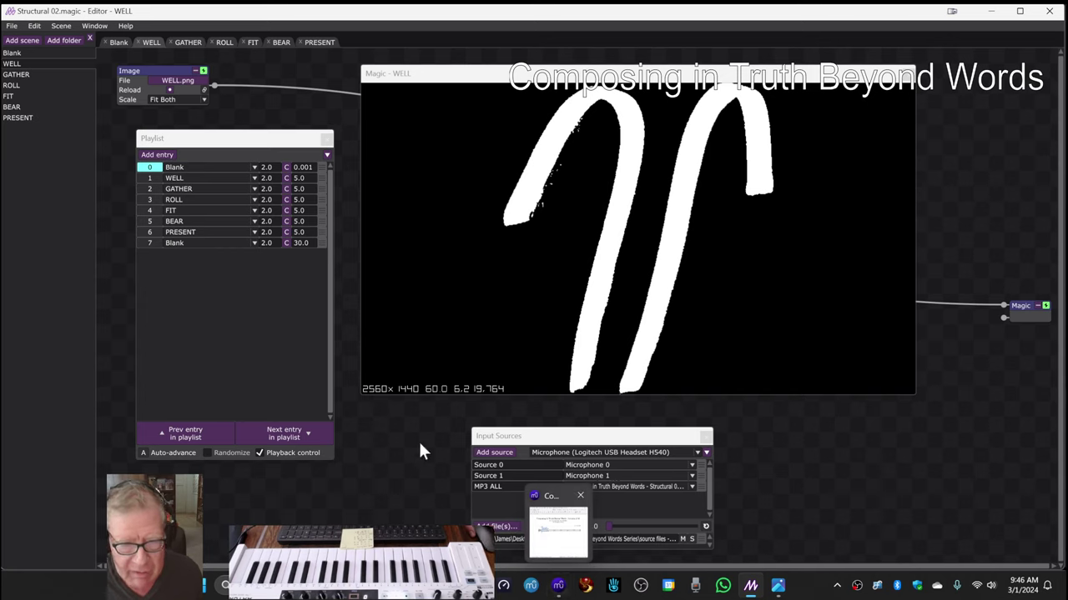
click(185, 179)
click(148, 40)
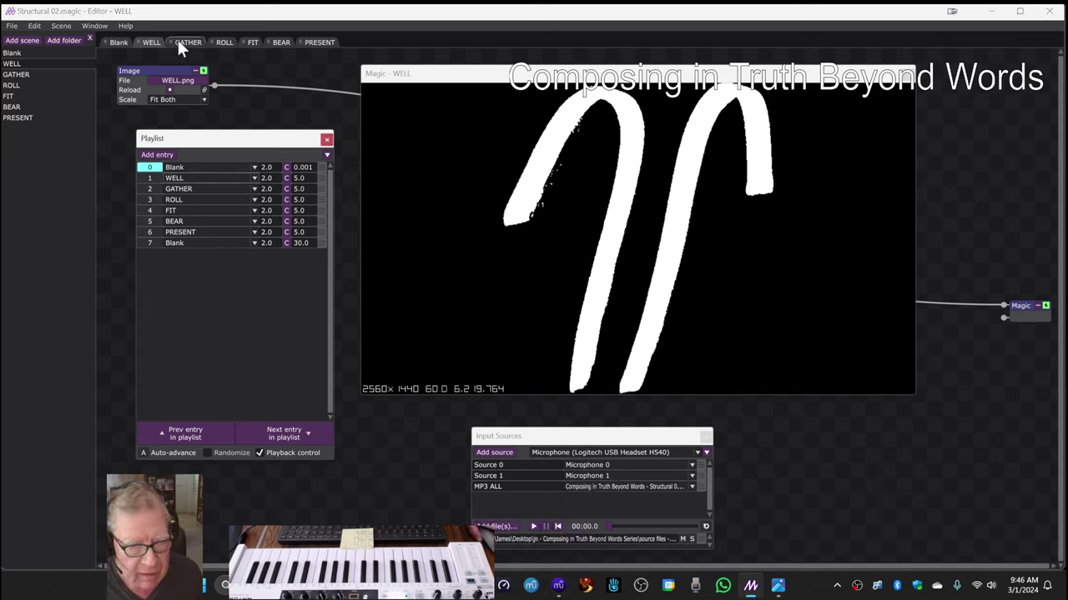
click(178, 39)
click(221, 39)
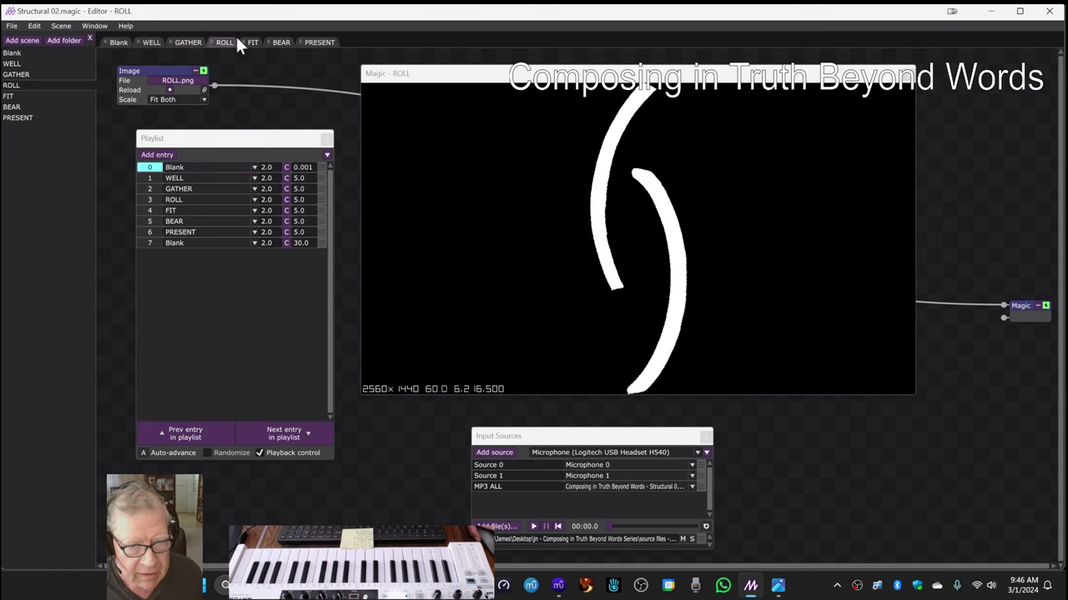
click(251, 39)
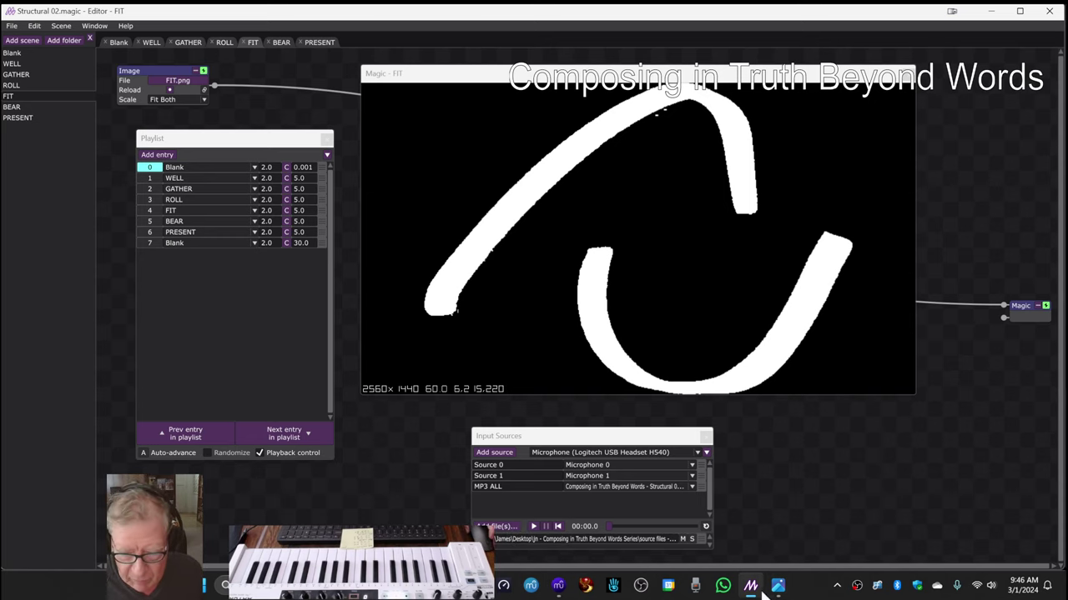
Step: Bring the Structural 02 score forward and clear its first-measure selection
mouse_move(751, 587)
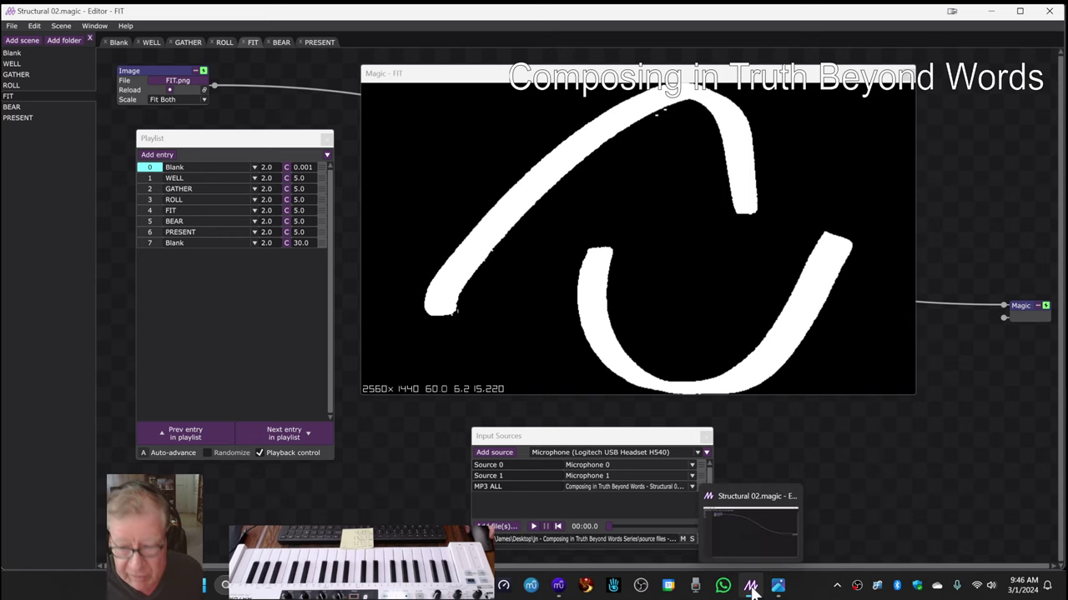
click(558, 587)
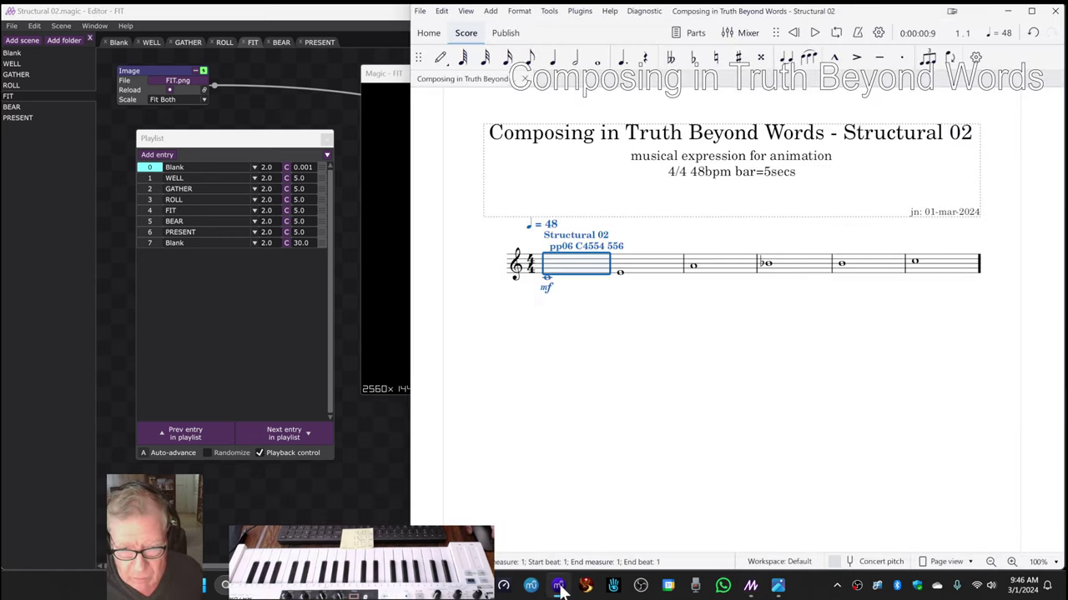
click(551, 340)
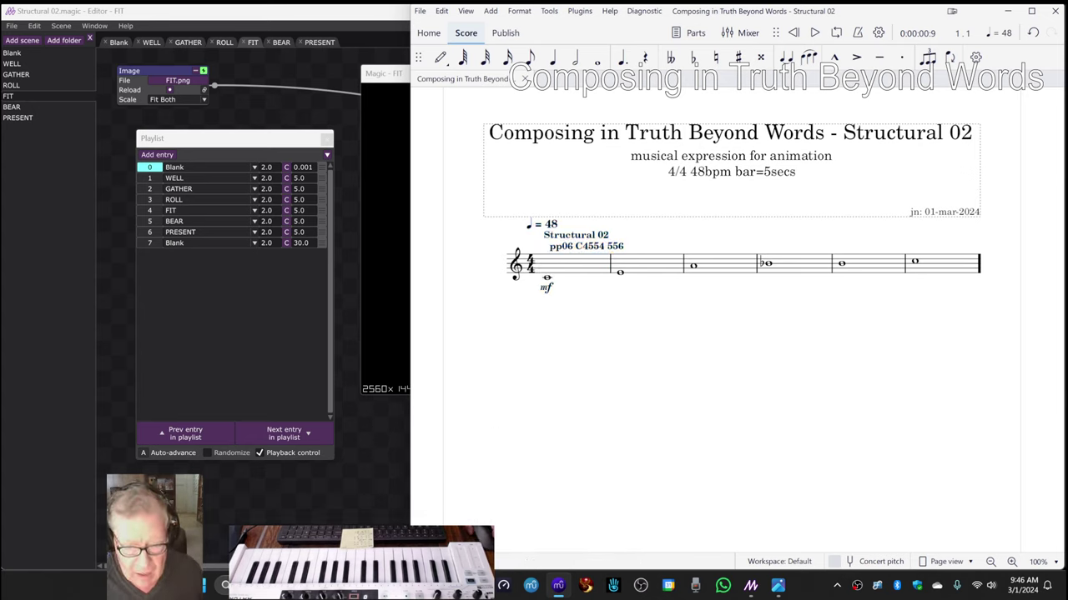
Step: Show the Stream Log sheet, select the Ideas Next Time note in B29, and scroll up
mouse_move(475, 587)
click(476, 524)
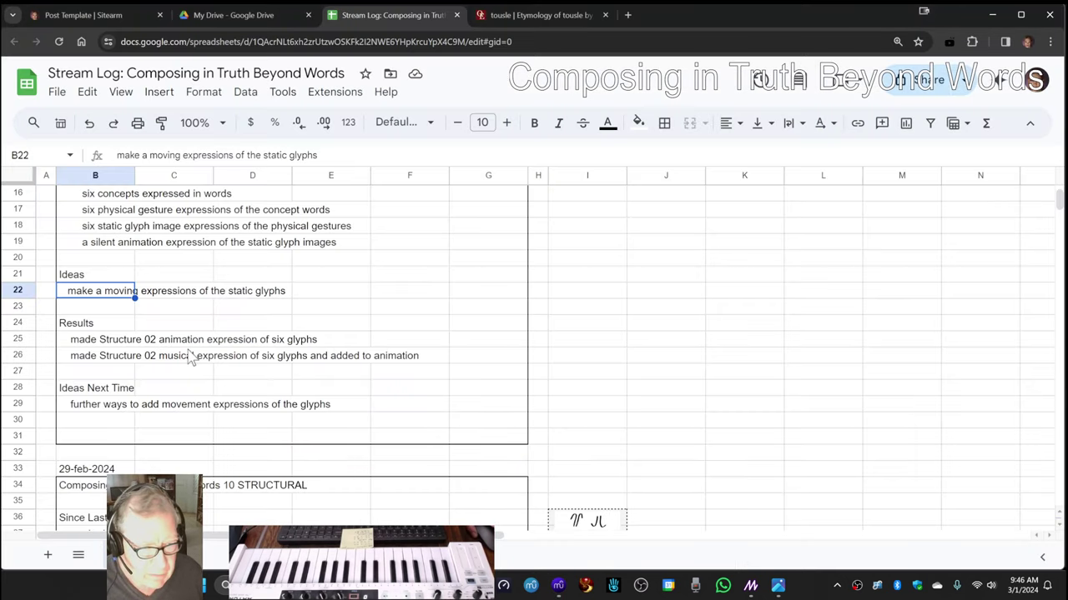
click(117, 410)
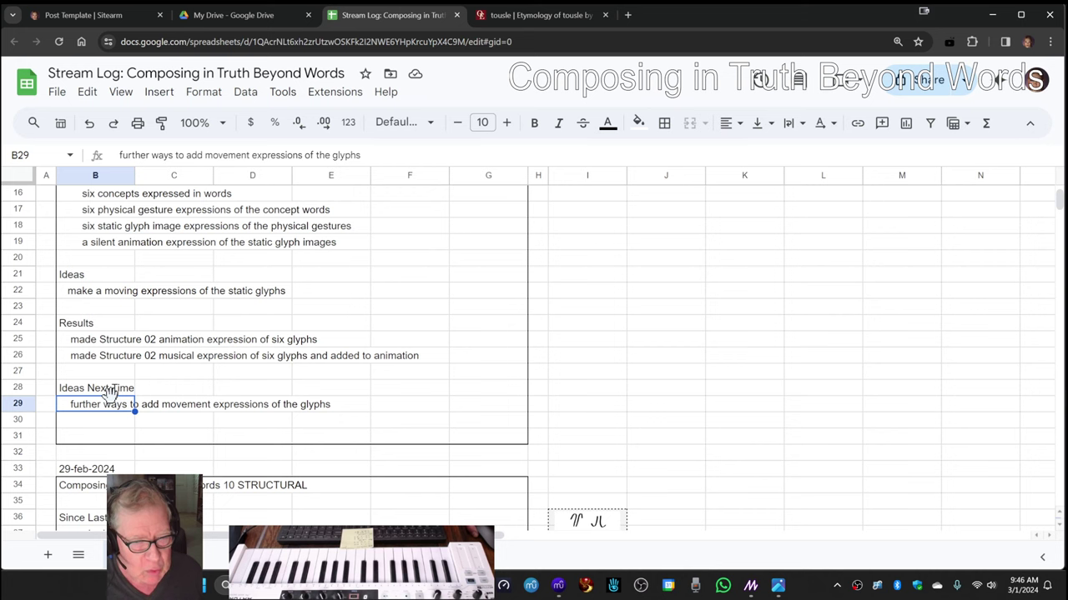
scroll(108, 392, up, 5)
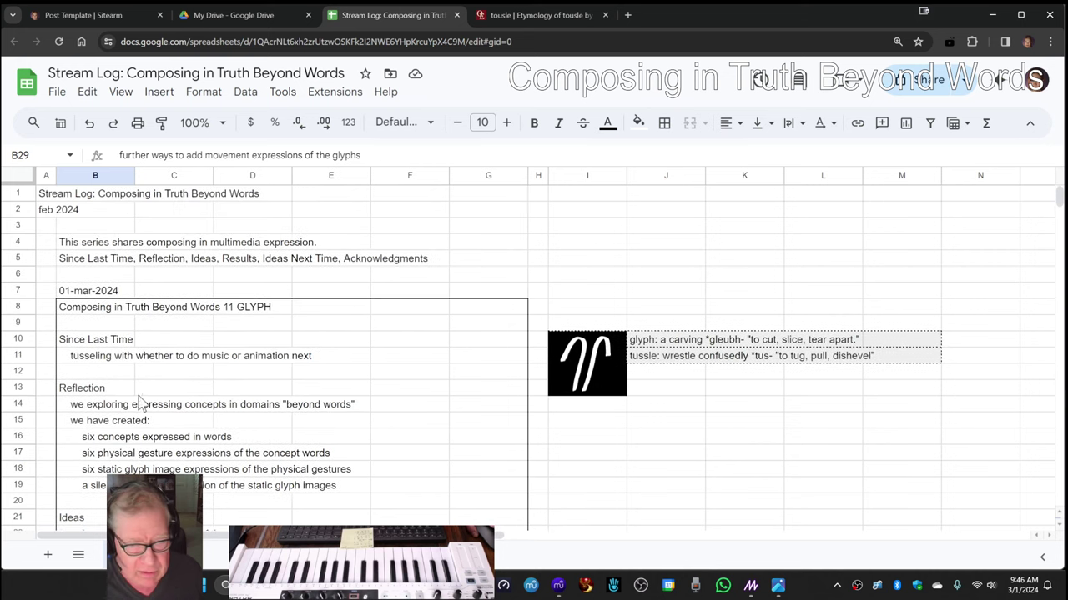